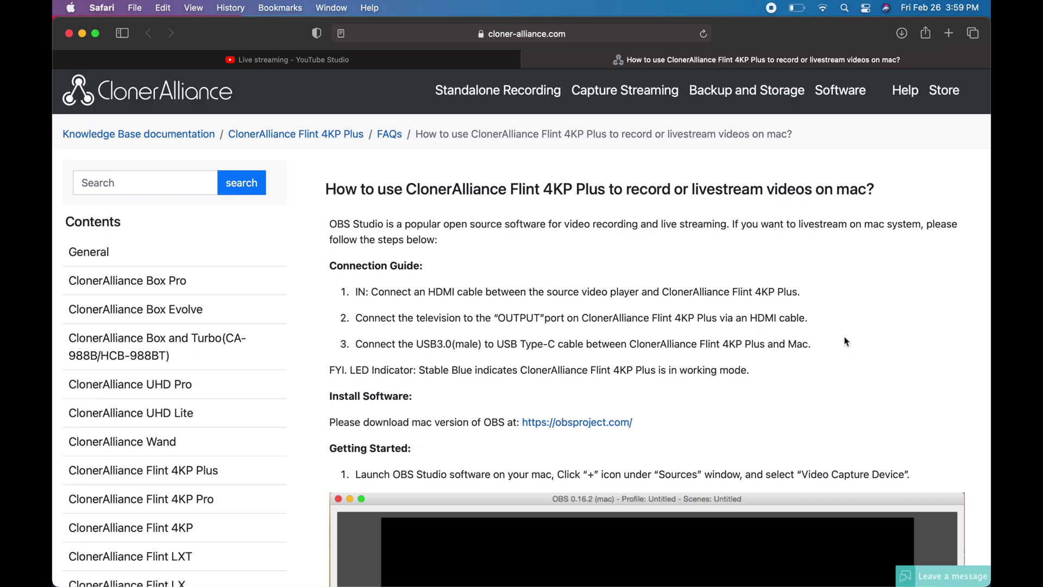
# - Read the Flint 4KP Plus livestreaming guide to its end, then jump back to the top
pyautogui.scroll(-3, 845, 341)
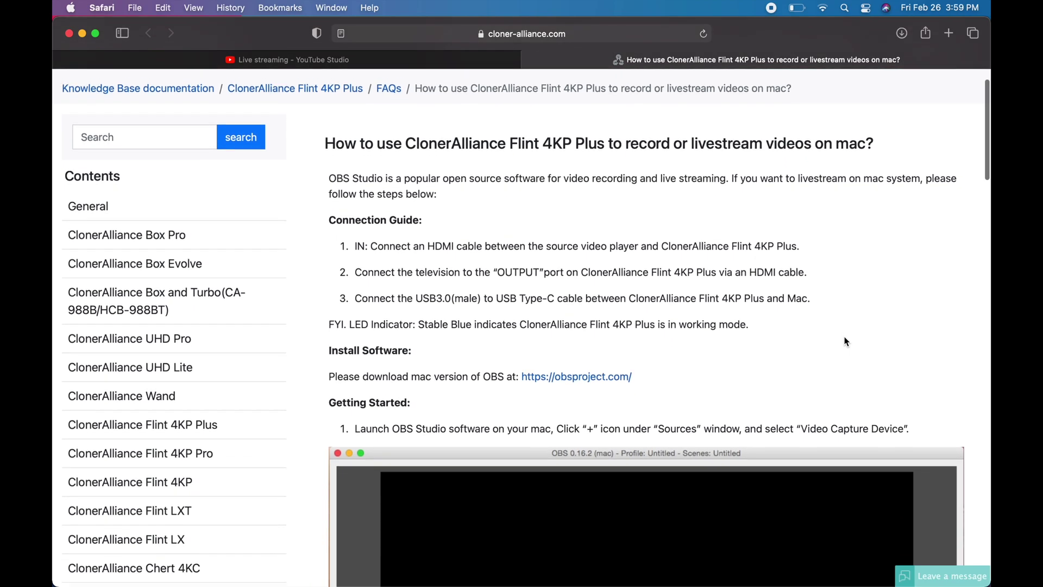
pyautogui.scroll(-2, 845, 341)
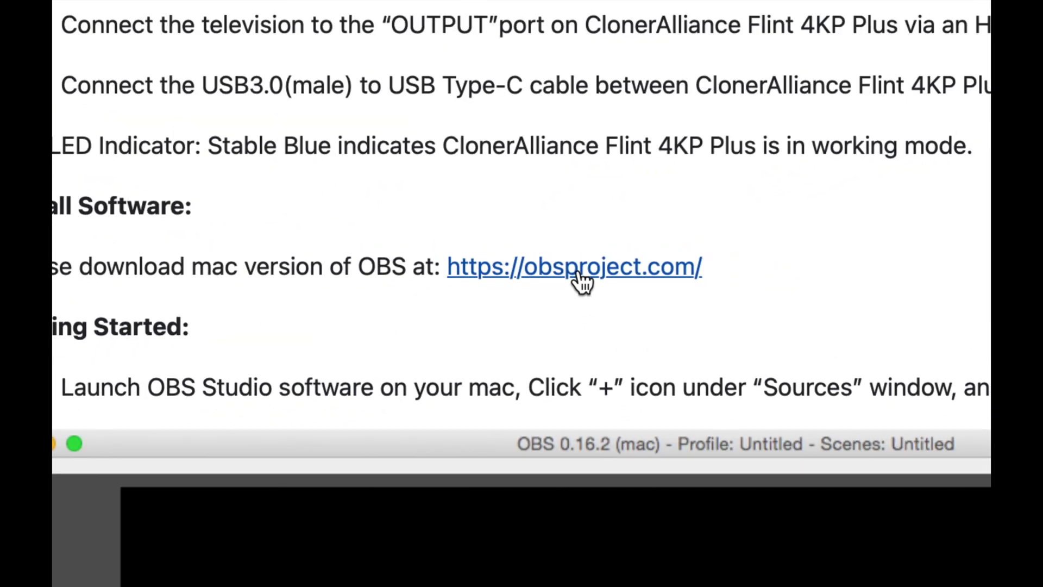
pyautogui.scroll(-15, 676, 291)
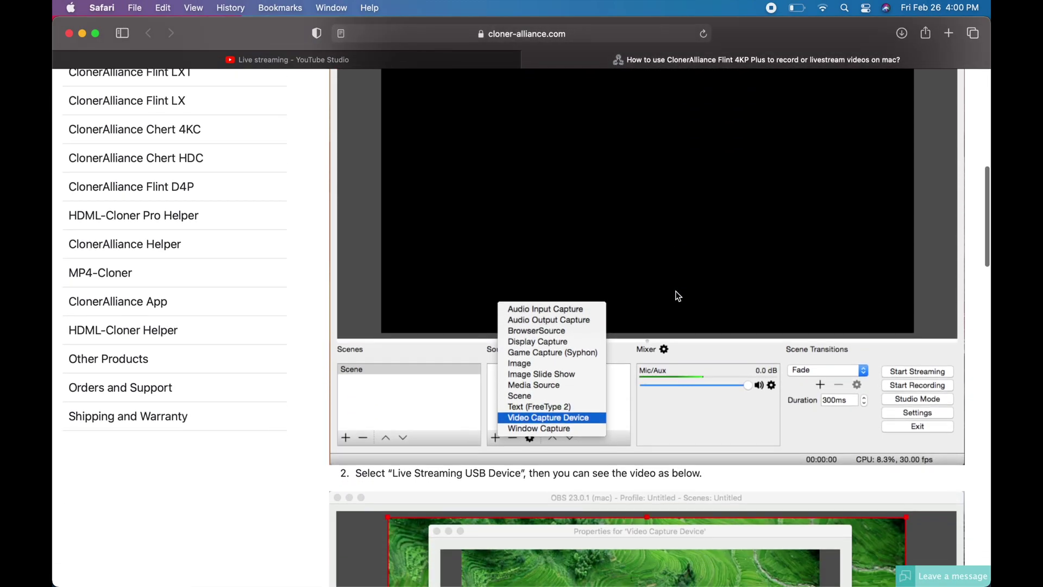
pyautogui.scroll(-20, 676, 291)
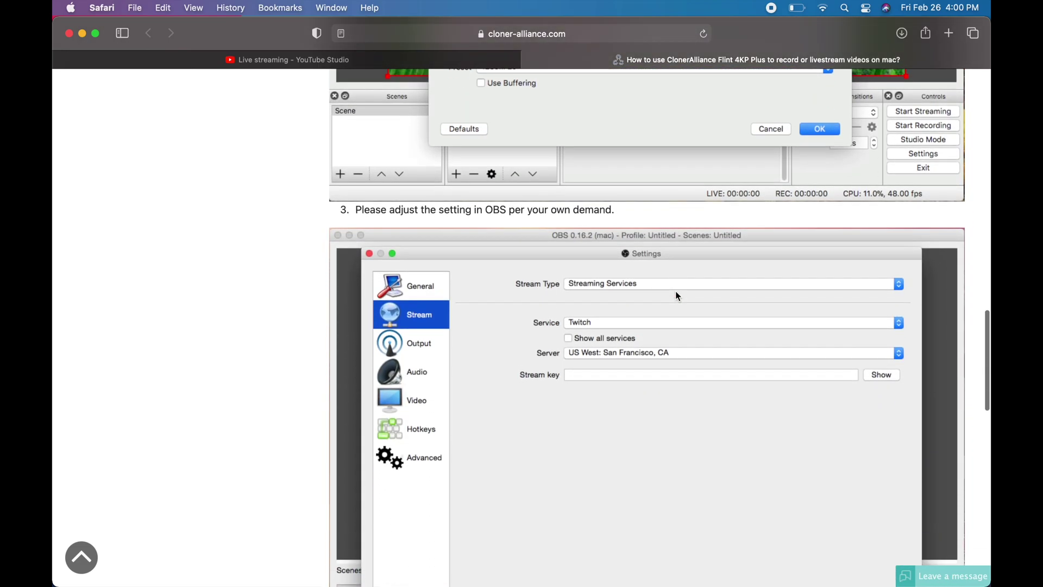
pyautogui.scroll(-12, 678, 295)
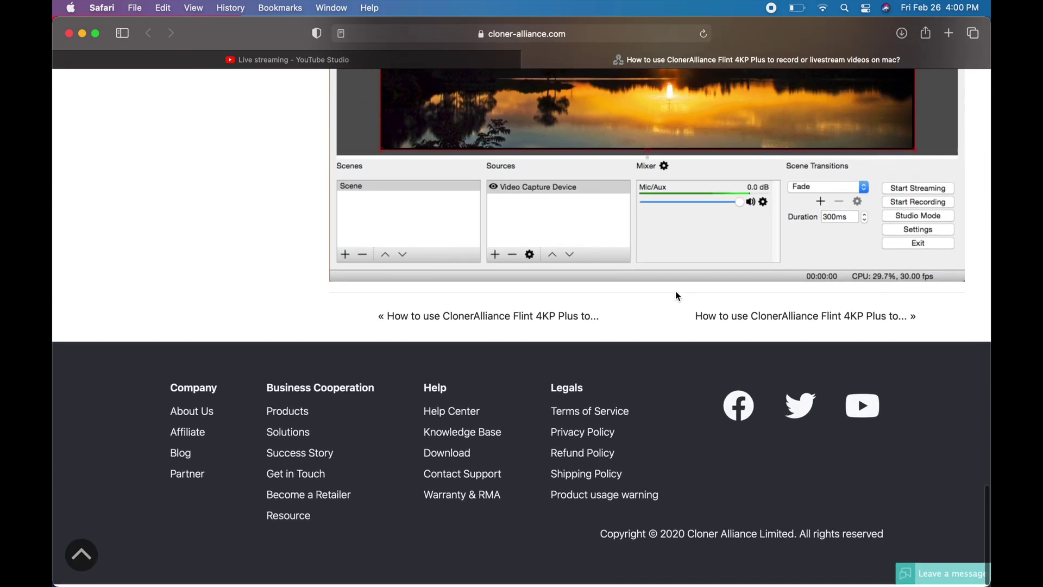
pyautogui.press('super+Up')
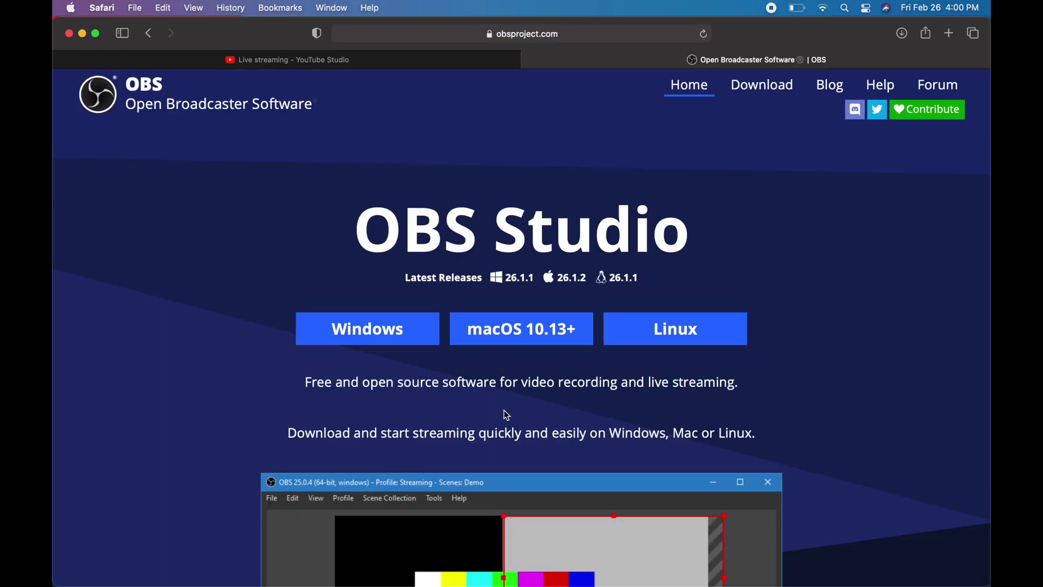
# - Download the macOS 10.13+ OBS Studio build, allowing obsproject.com downloads, and show the downloads list
pyautogui.click(558, 334)
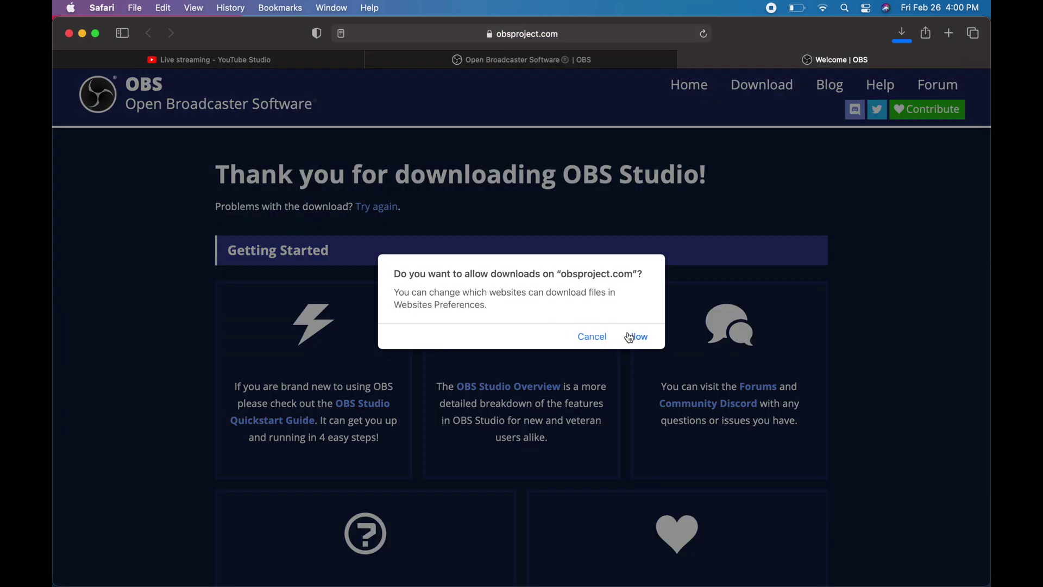
pyautogui.click(629, 337)
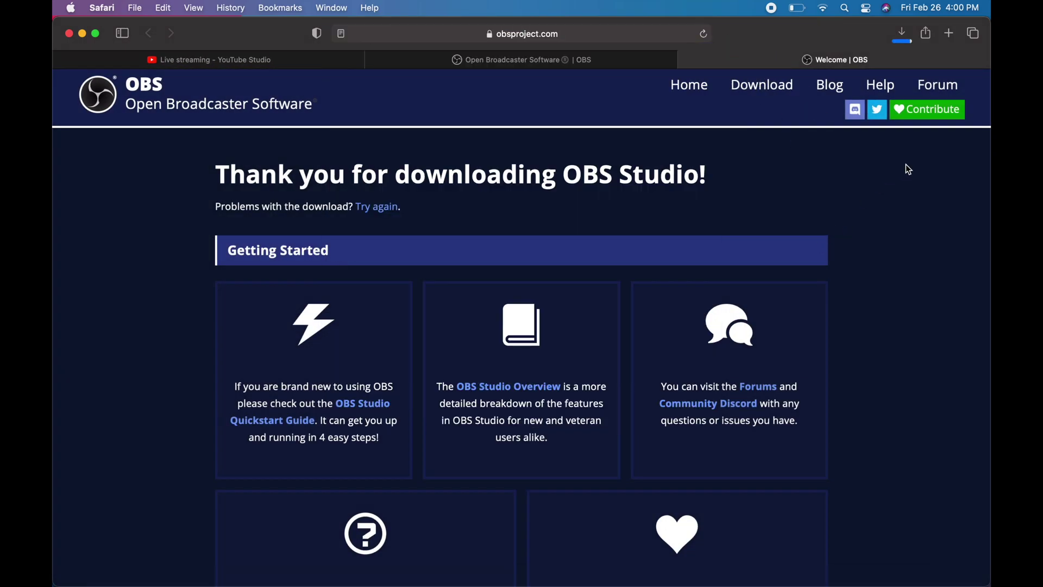
pyautogui.click(903, 35)
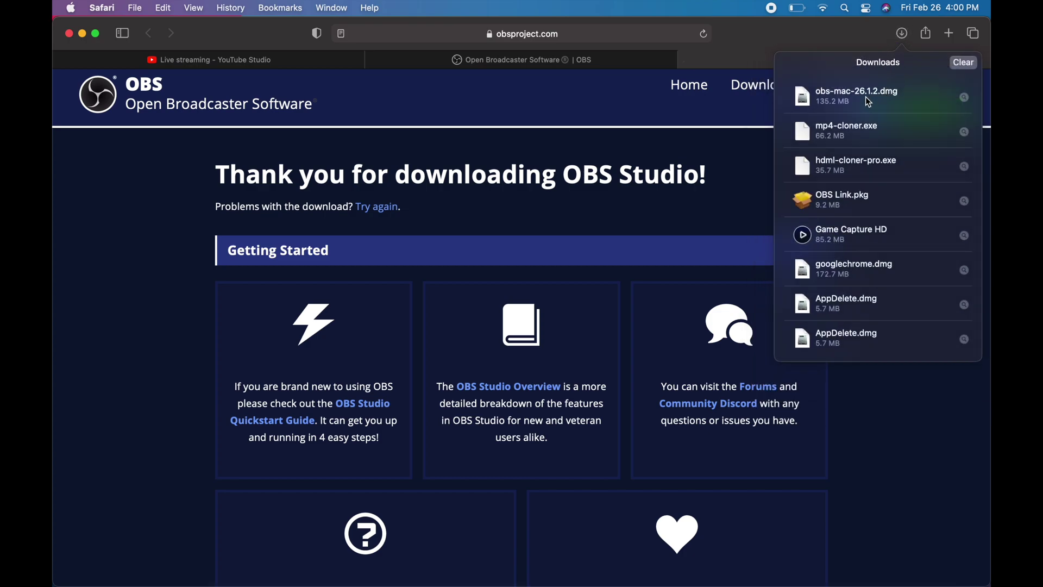
# - Open obs-mac-26.1.2.dmg, copy OBS into Applications, and close the disk image and thank-you page
pyautogui.click(851, 94)
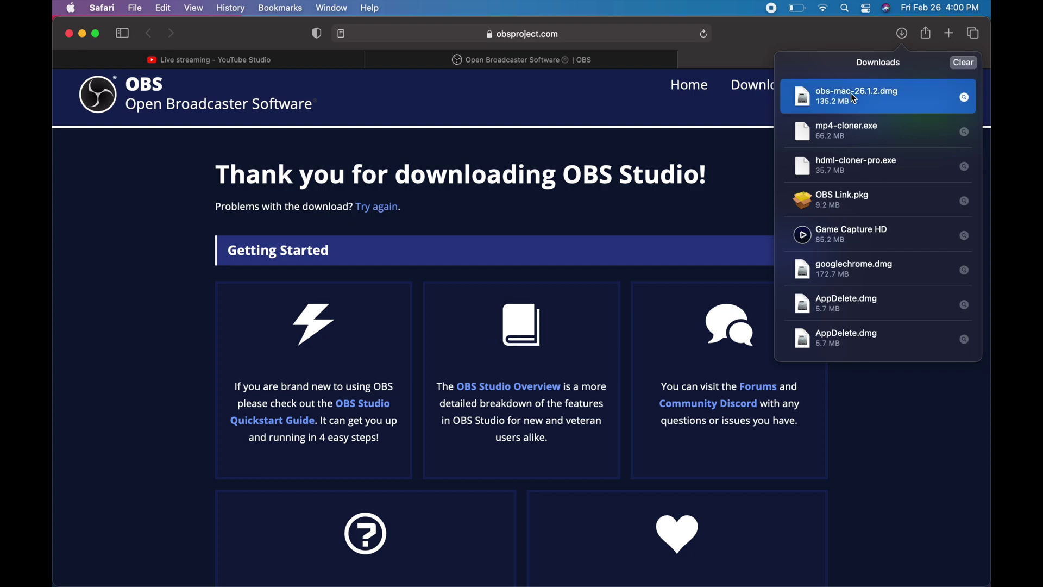
pyautogui.doubleClick(851, 96)
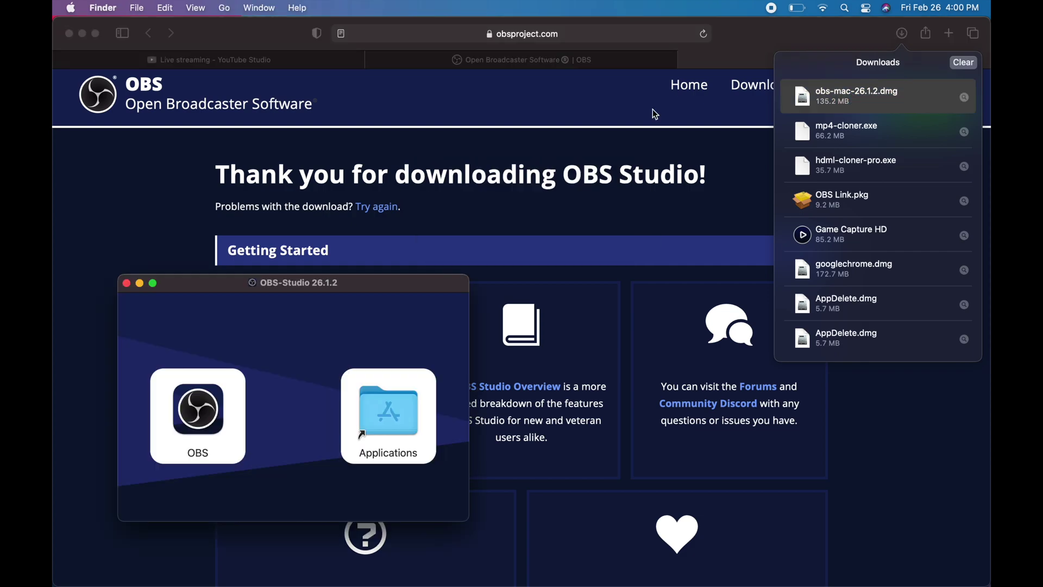
pyautogui.moveTo(275, 287); pyautogui.dragTo(484, 62)
pyautogui.moveTo(404, 186); pyautogui.dragTo(594, 185)
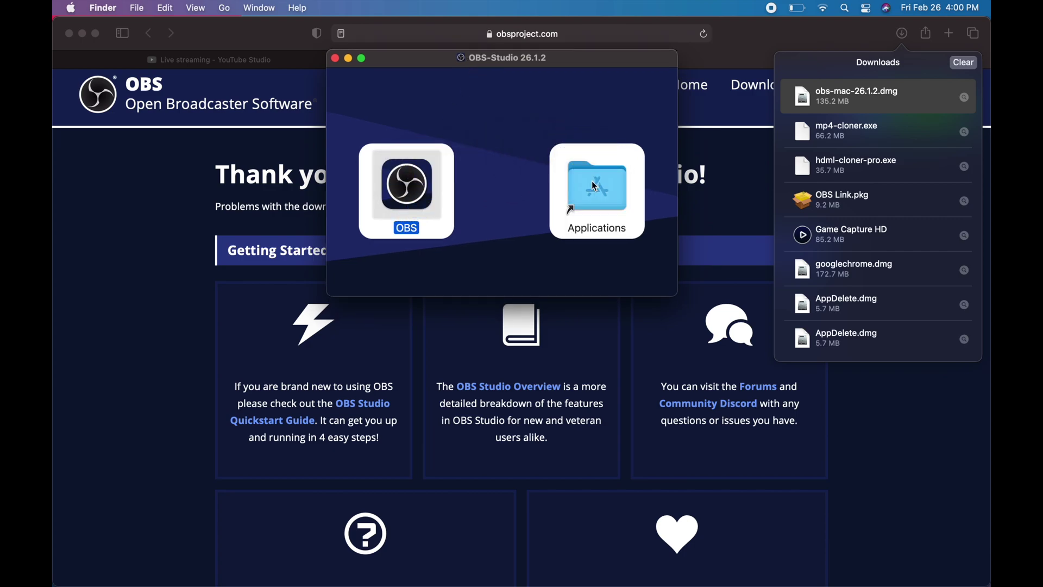
pyautogui.click(335, 59)
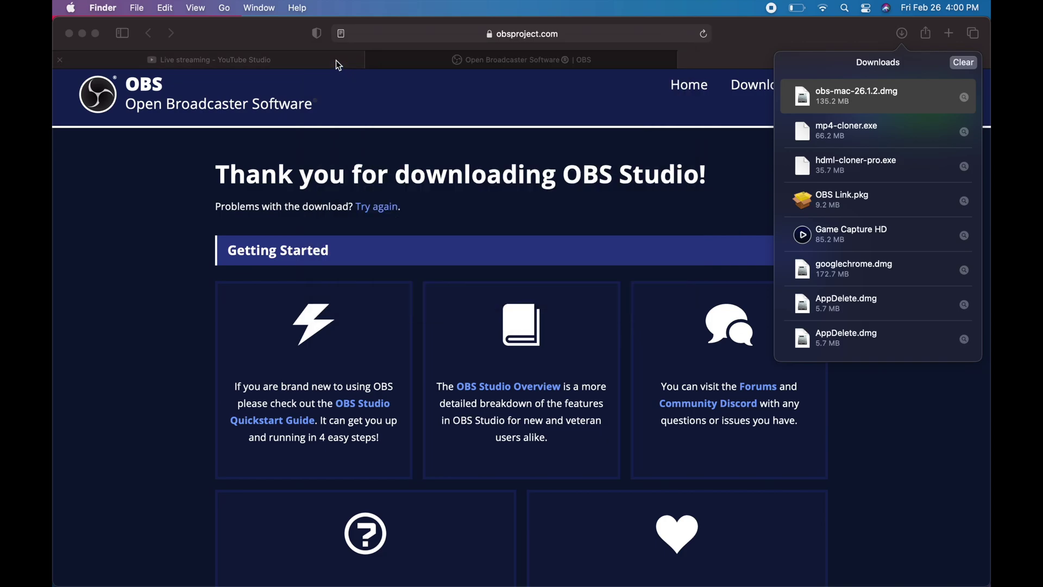
pyautogui.click(687, 60)
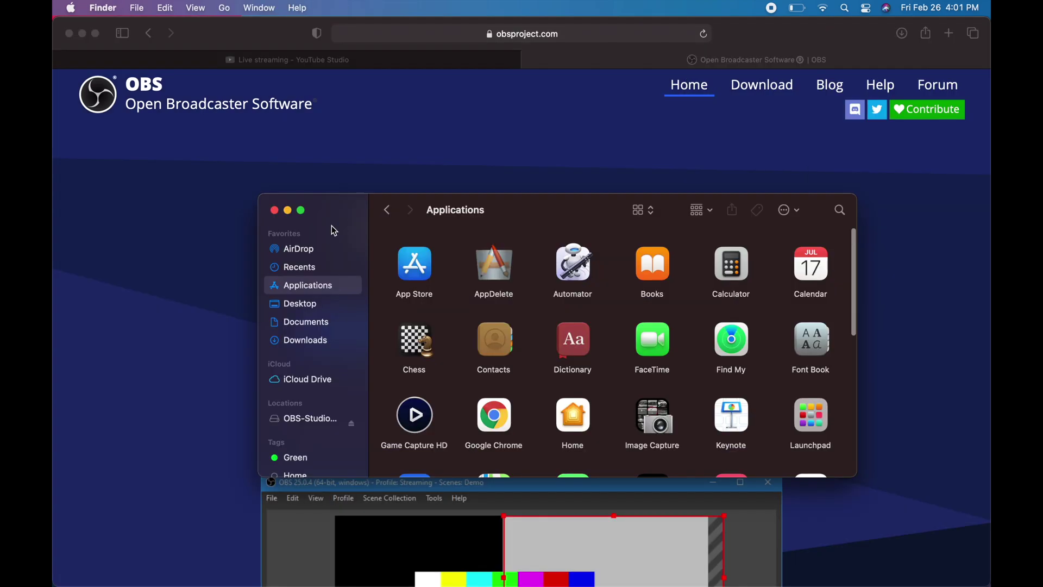
# - Launch OBS from the Applications folder, confirming it may open despite being downloaded
pyautogui.click(332, 213)
pyautogui.moveTo(333, 215); pyautogui.dragTo(281, 110)
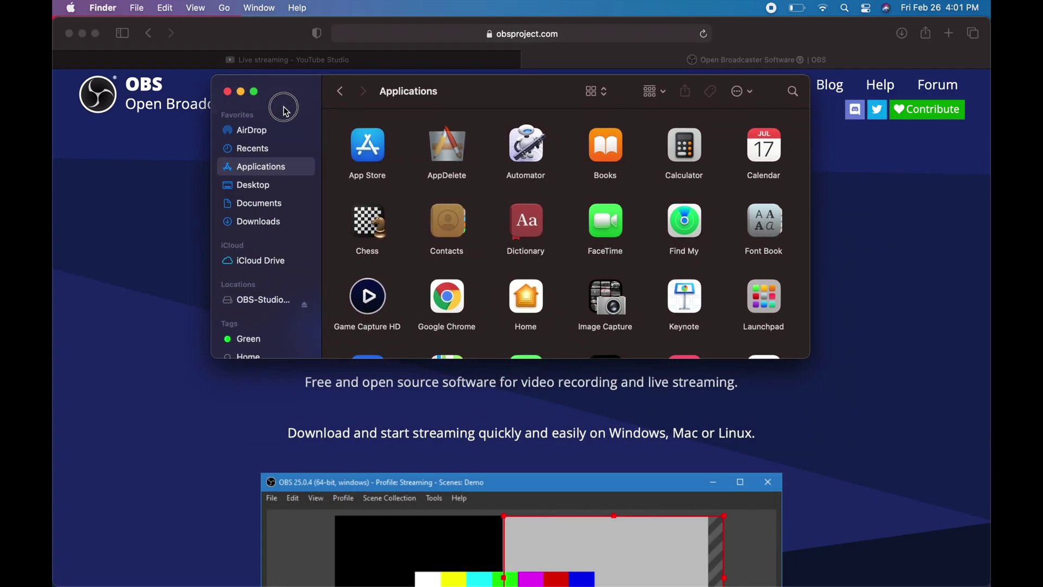
pyautogui.moveTo(803, 359); pyautogui.dragTo(907, 488)
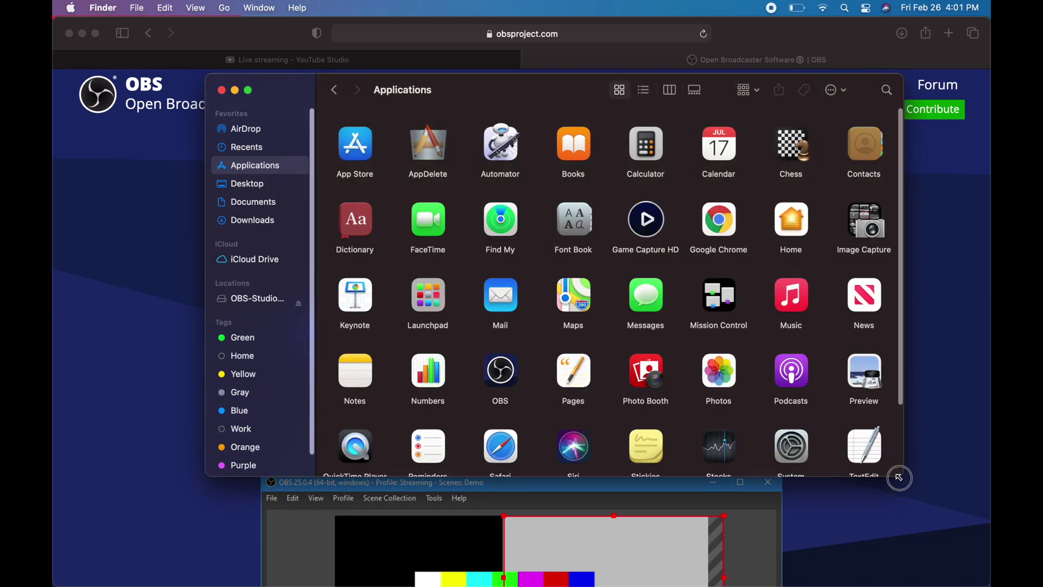
pyautogui.scroll(-4, 753, 324)
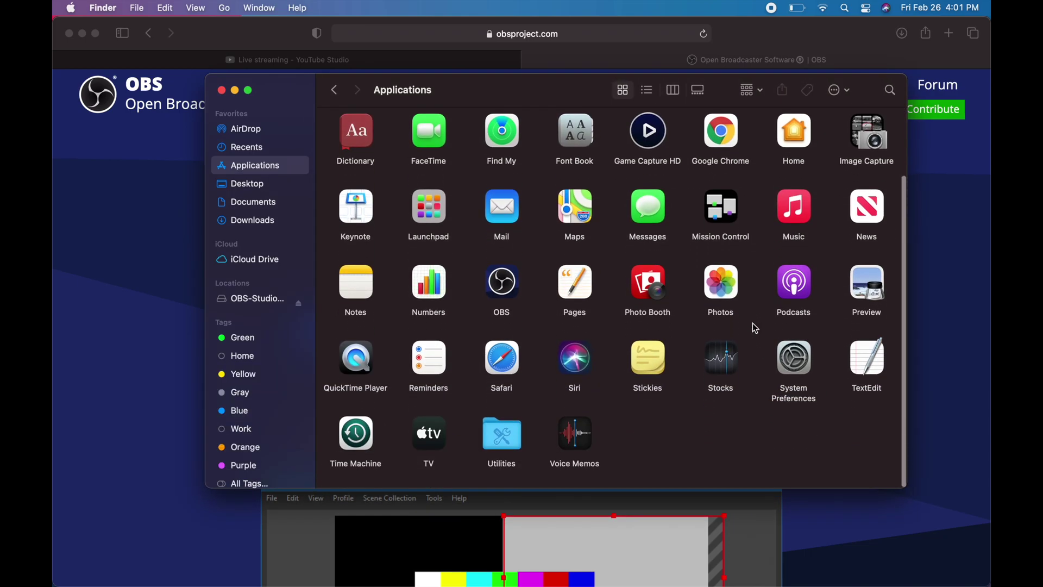
pyautogui.scroll(3, 754, 324)
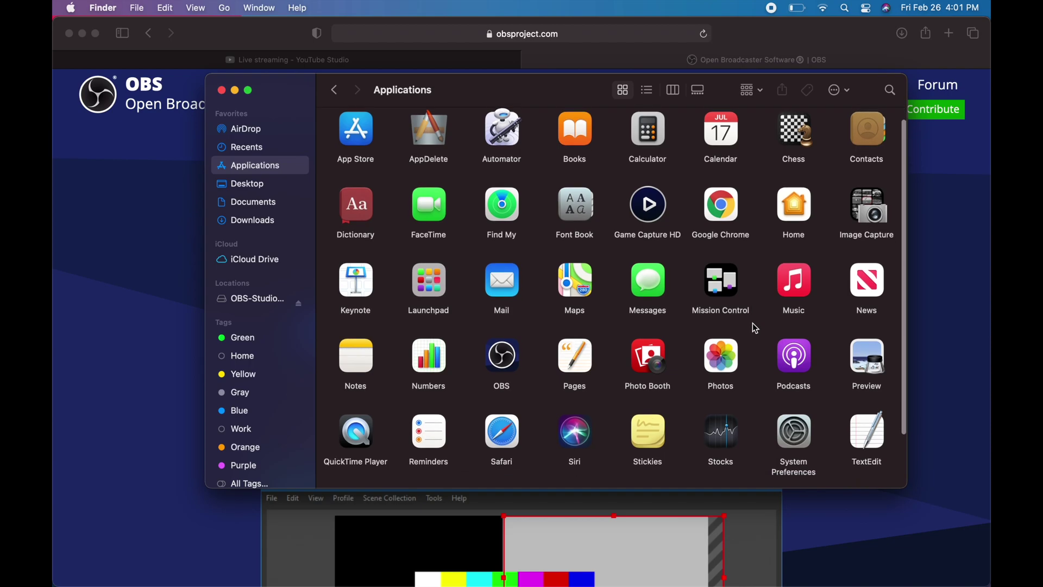
pyautogui.scroll(-3, 752, 328)
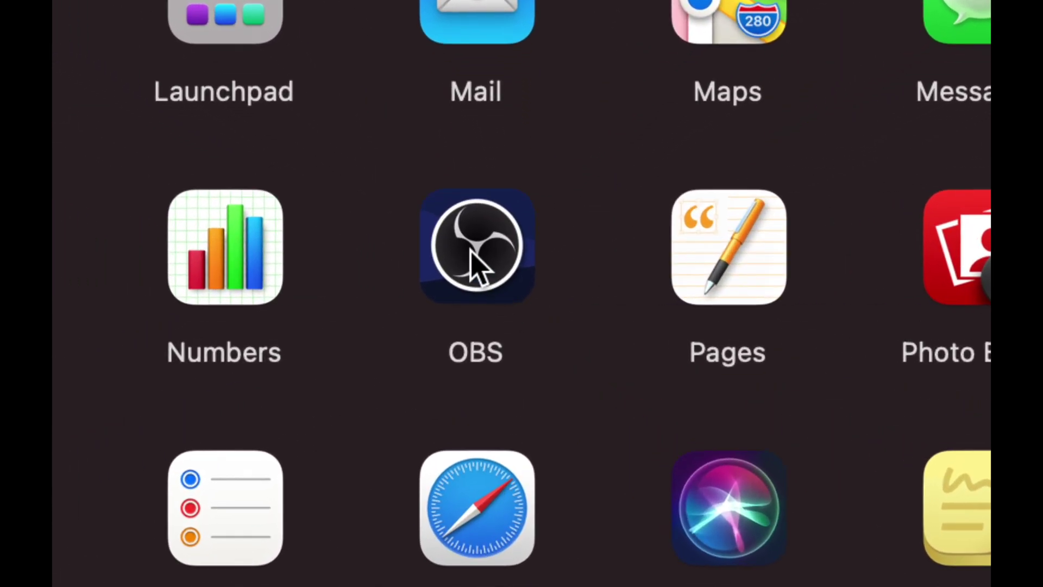
pyautogui.click(491, 277)
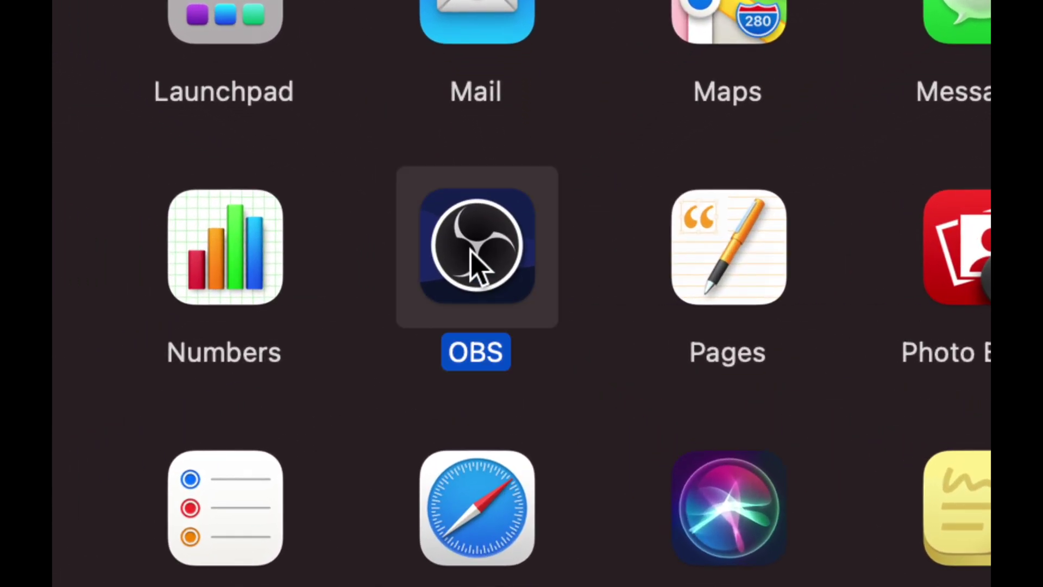
pyautogui.doubleClick(473, 255)
pyautogui.click(538, 264)
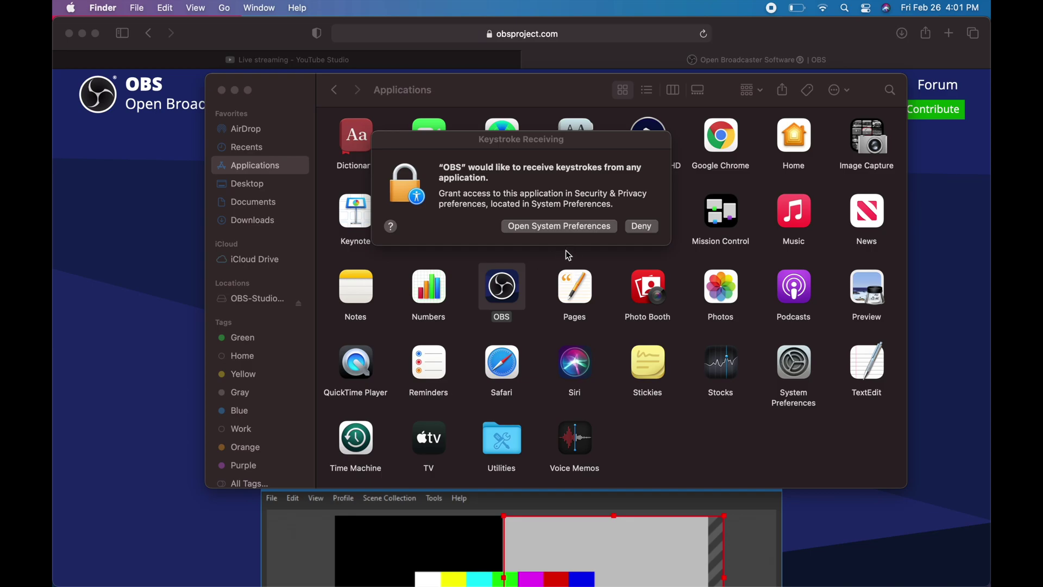
# - Unlock Input Monitoring privacy settings for OBS and grant OBS microphone access
pyautogui.click(542, 228)
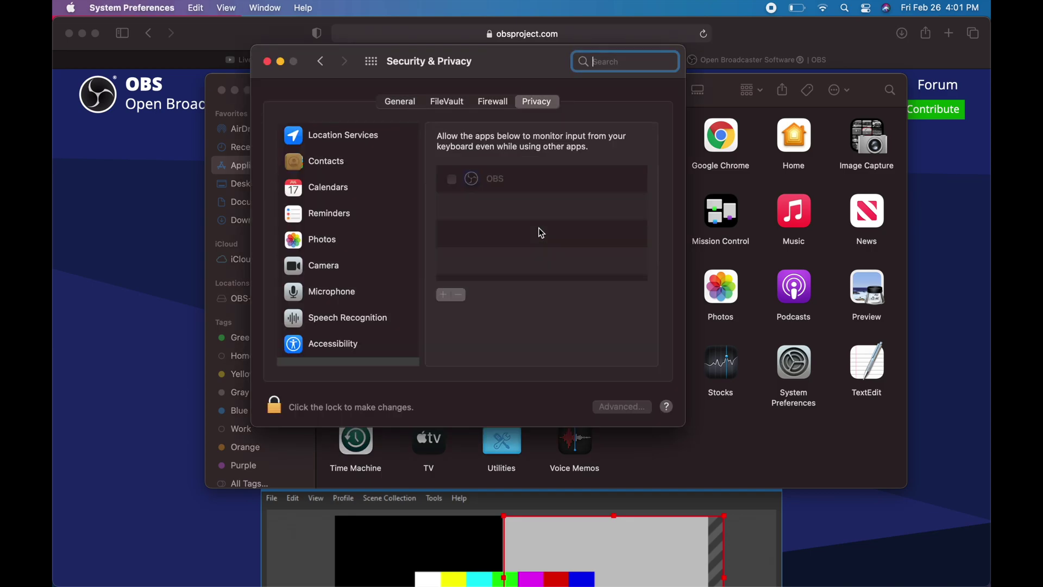
pyautogui.click(456, 188)
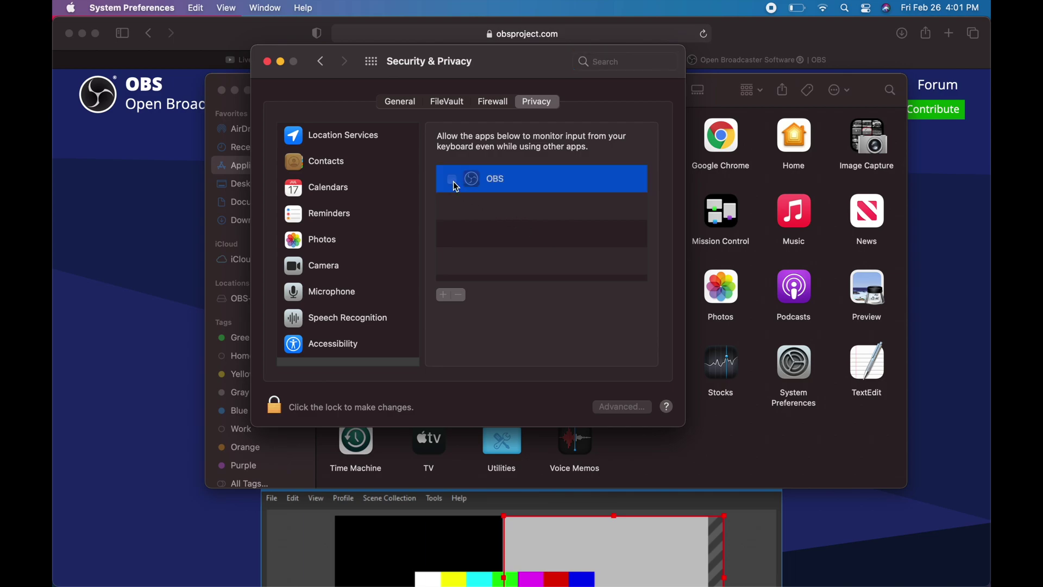
pyautogui.click(276, 404)
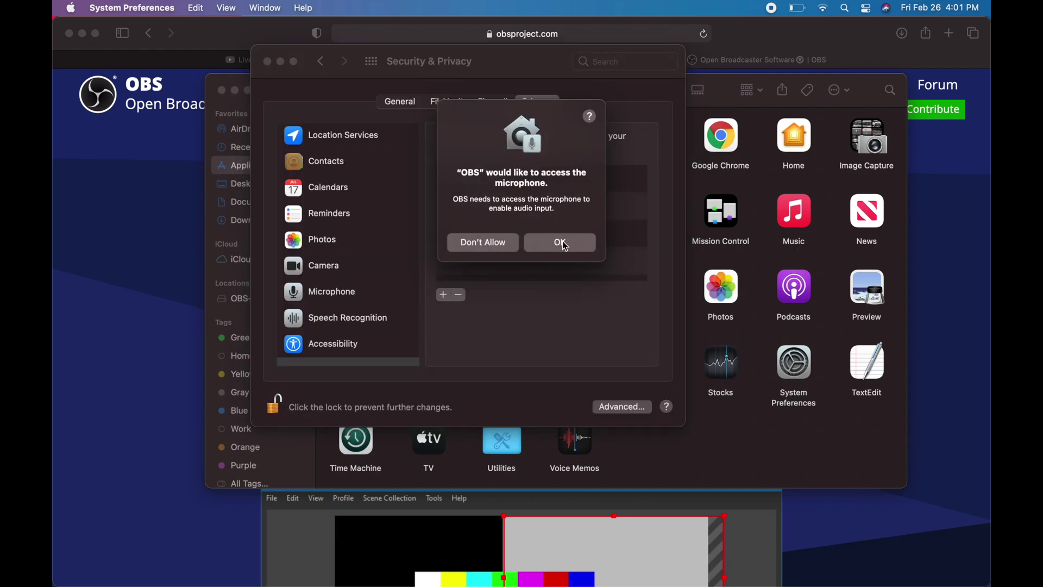
pyautogui.click(563, 243)
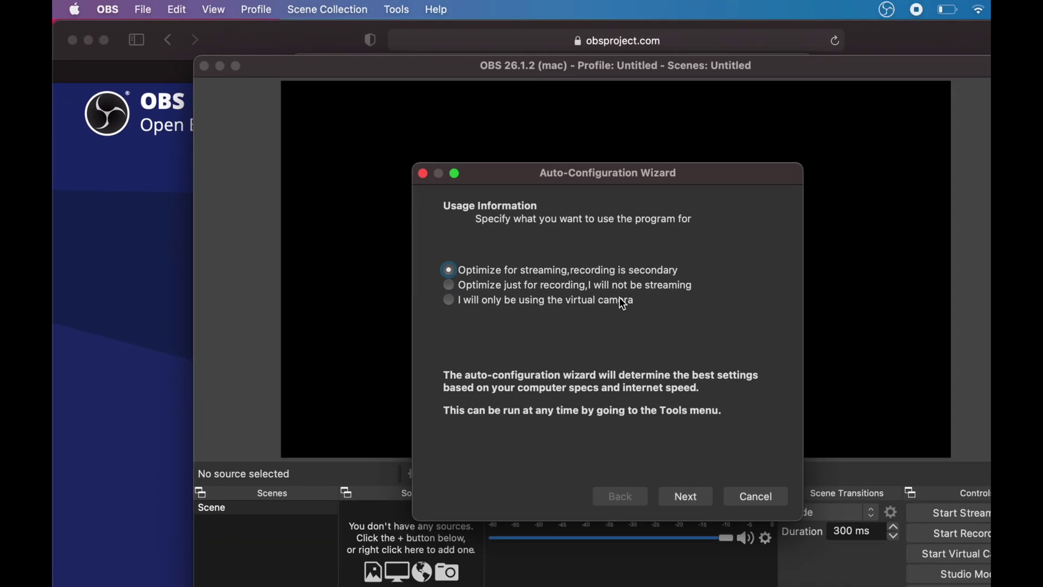
# - Keep the 1920x1080 base resolution and 'prefer 60' FPS in the streaming wizard
pyautogui.click(693, 496)
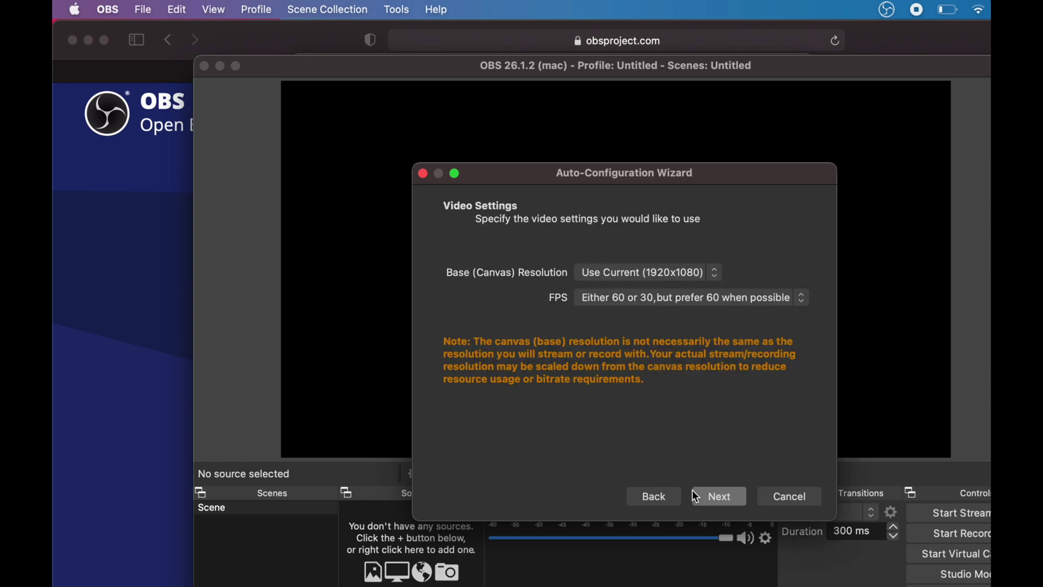
pyautogui.click(593, 249)
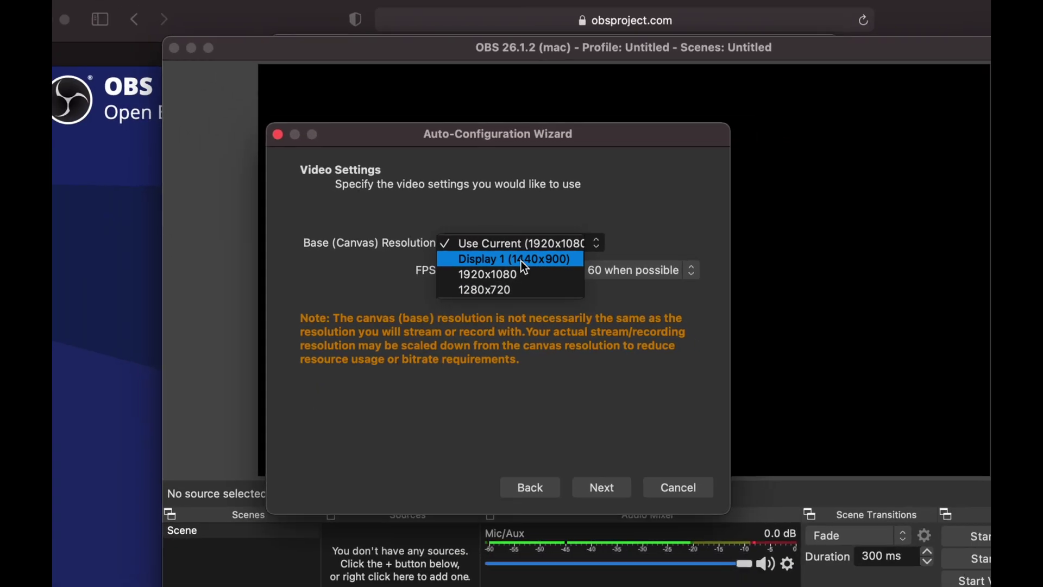
pyautogui.click(568, 238)
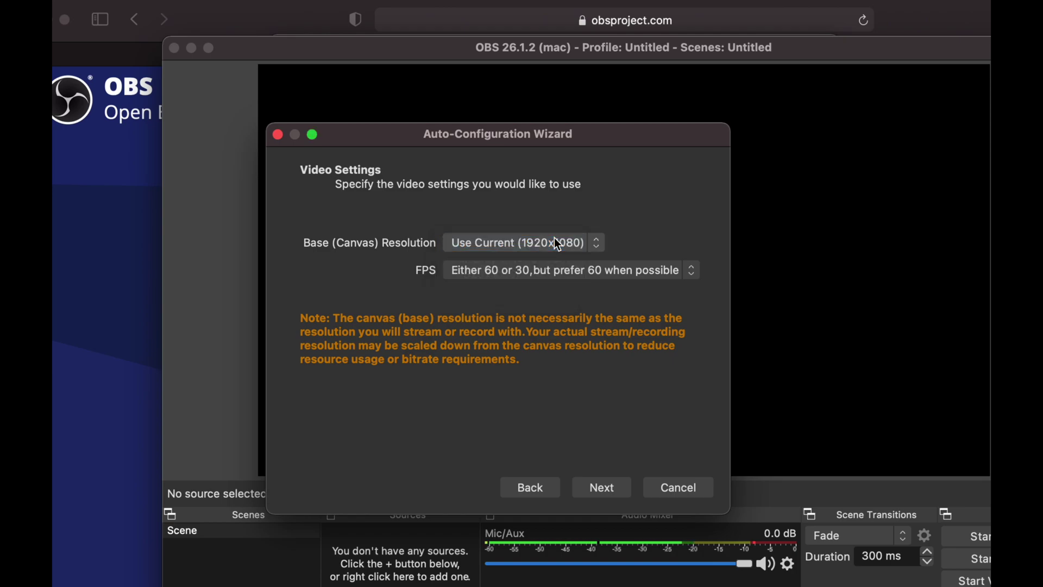
pyautogui.click(642, 272)
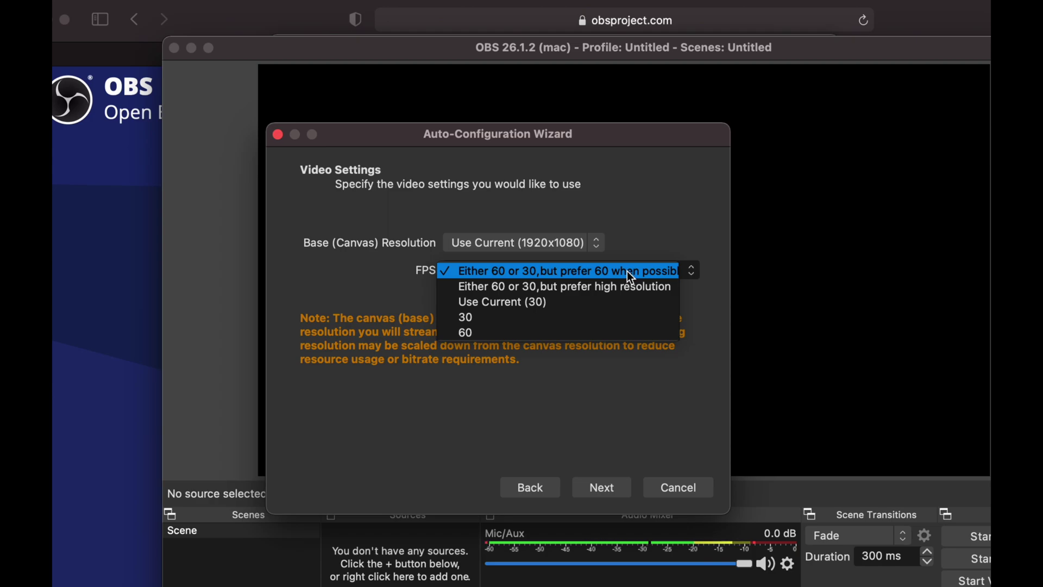
pyautogui.click(627, 272)
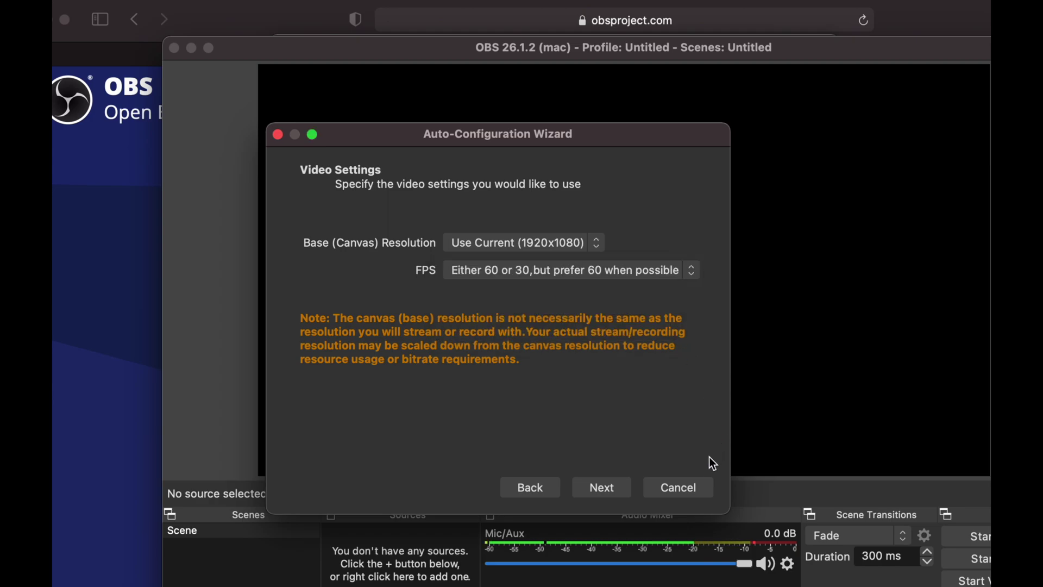
pyautogui.click(604, 487)
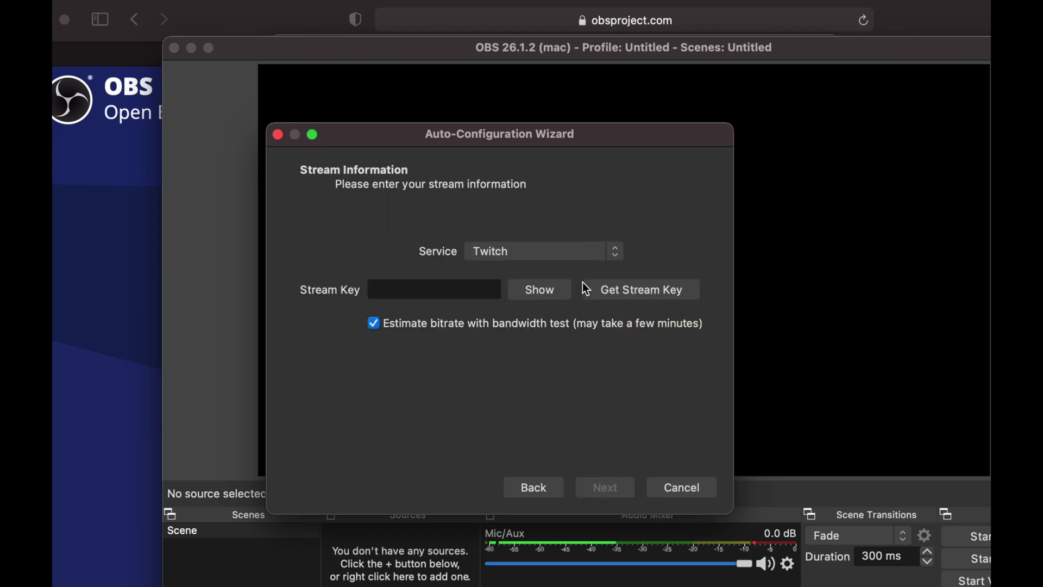
# - Choose YouTube - RTMP, paste the account's stream key, and apply the wizard's recommended settings
pyautogui.click(609, 254)
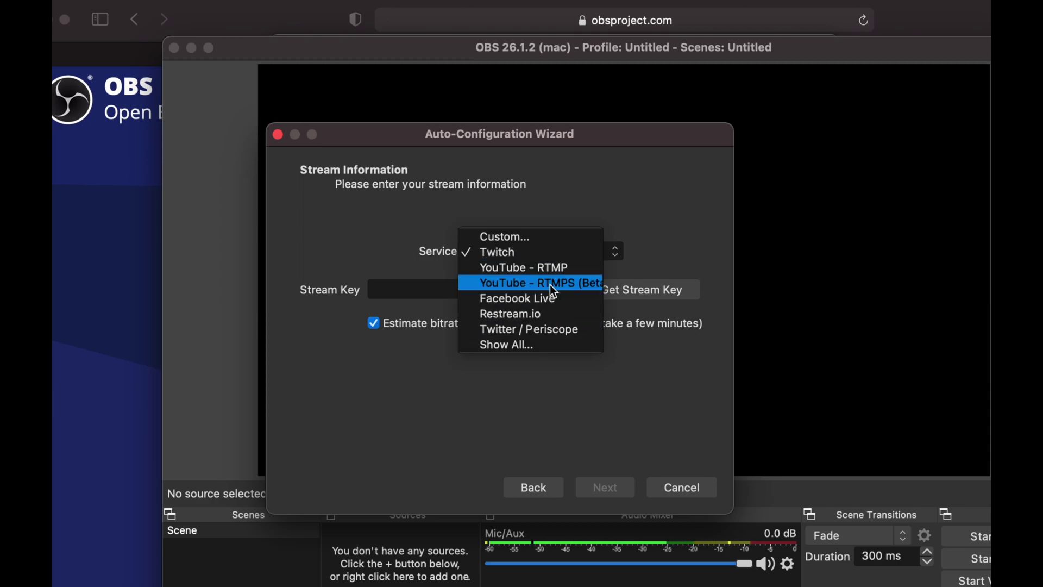
pyautogui.click(497, 268)
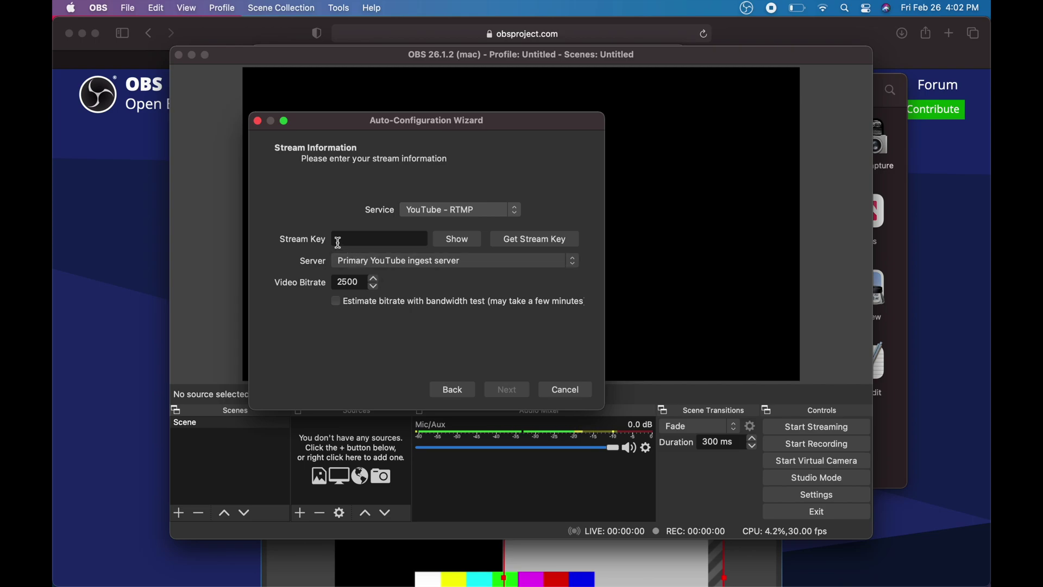
pyautogui.click(361, 240)
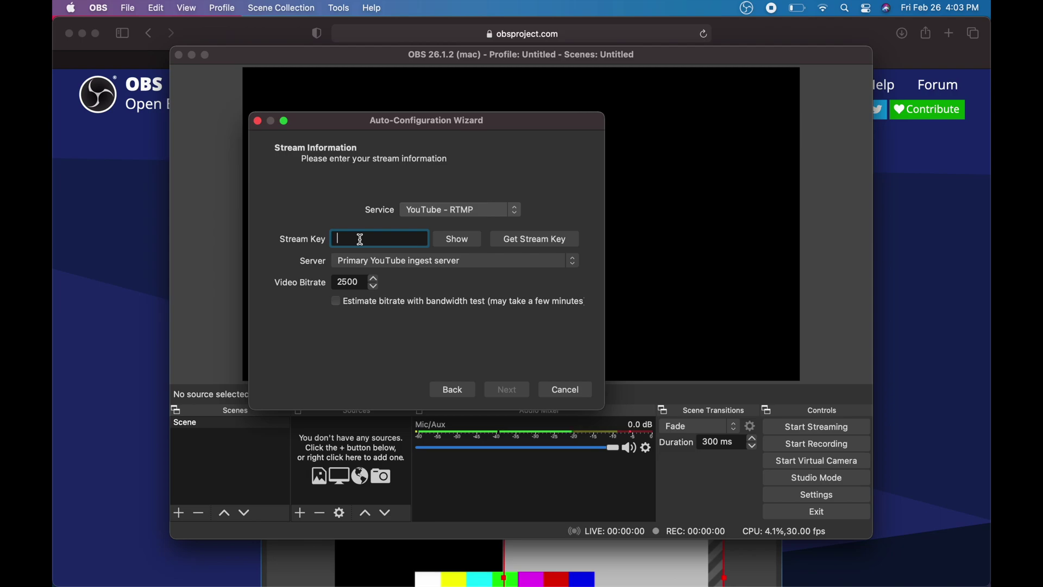
pyautogui.press('super+v')
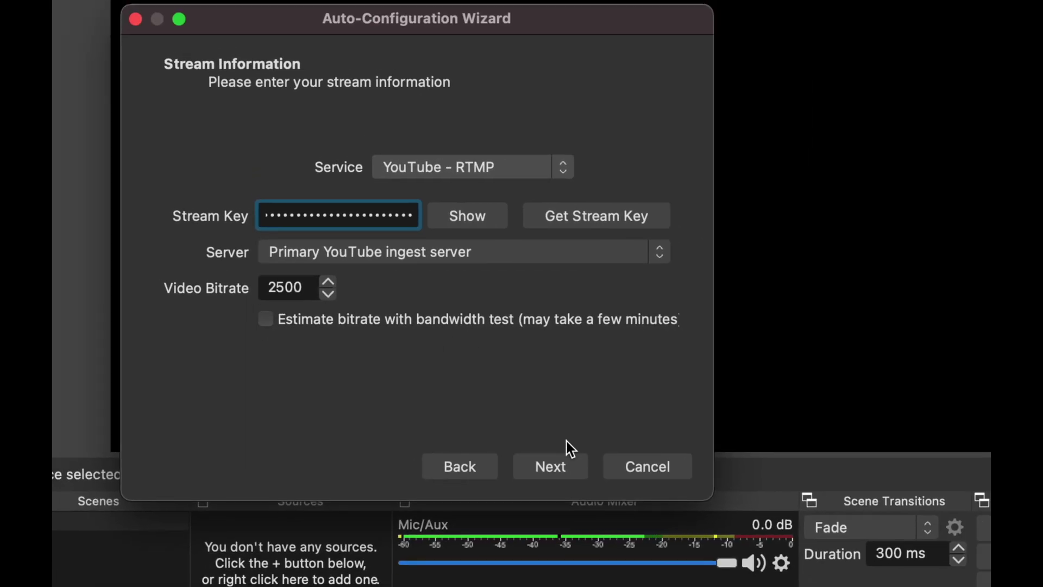
pyautogui.click(569, 466)
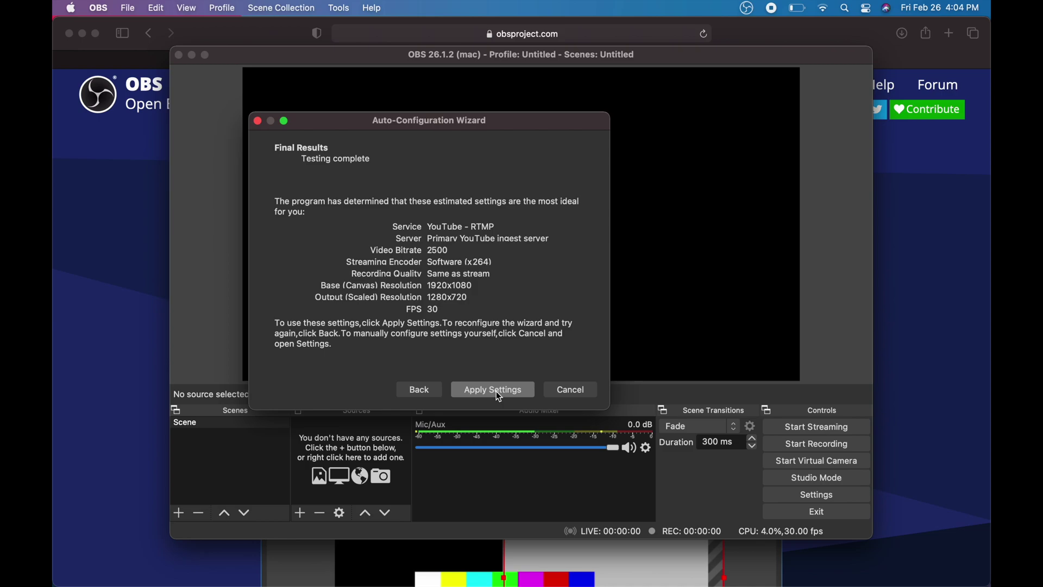
pyautogui.click(497, 392)
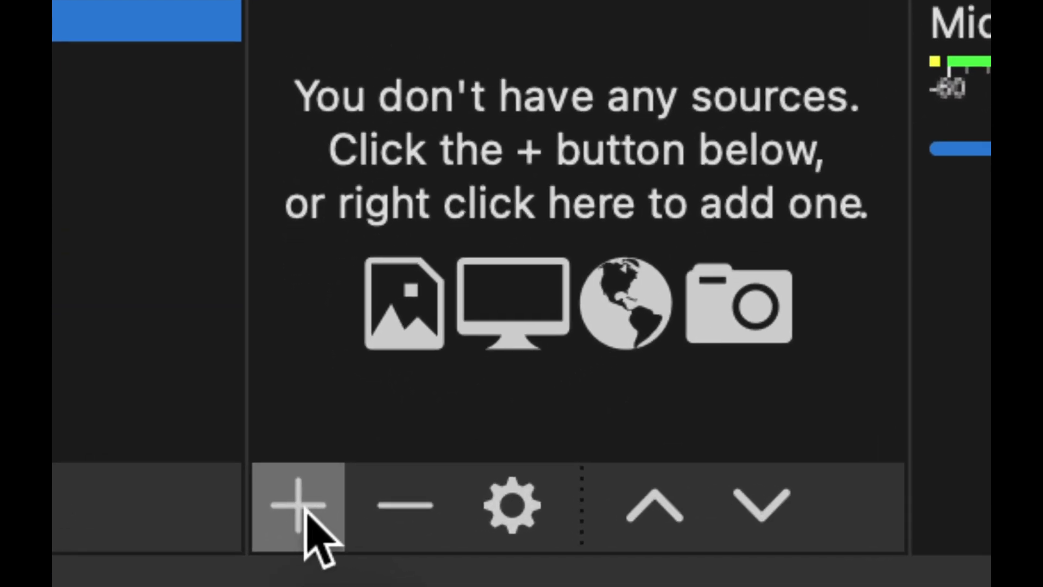
# - Add a Video Capture Device source named 'Flint4kpPlus'
pyautogui.click(302, 520)
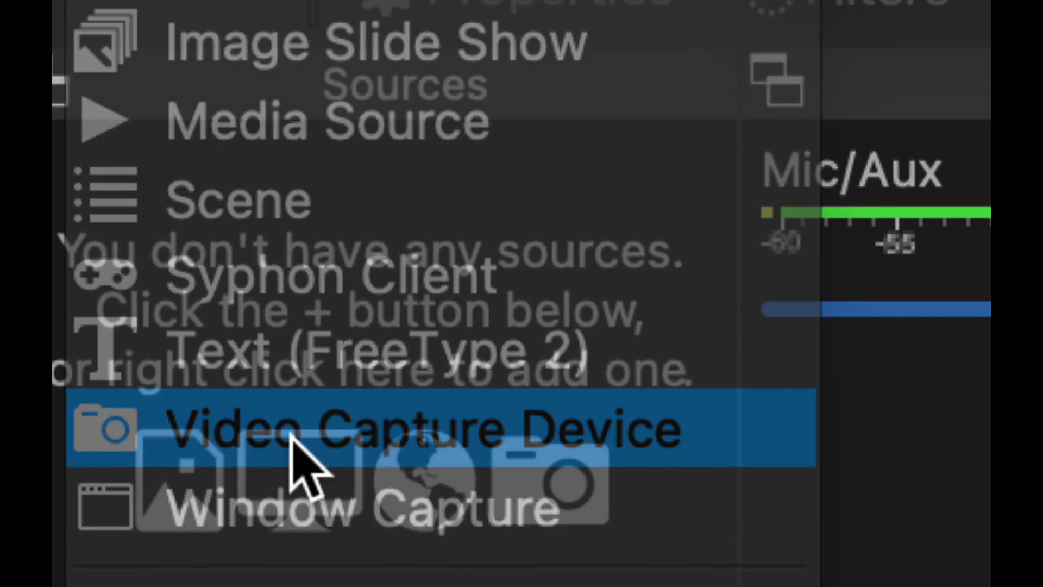
pyautogui.click(292, 435)
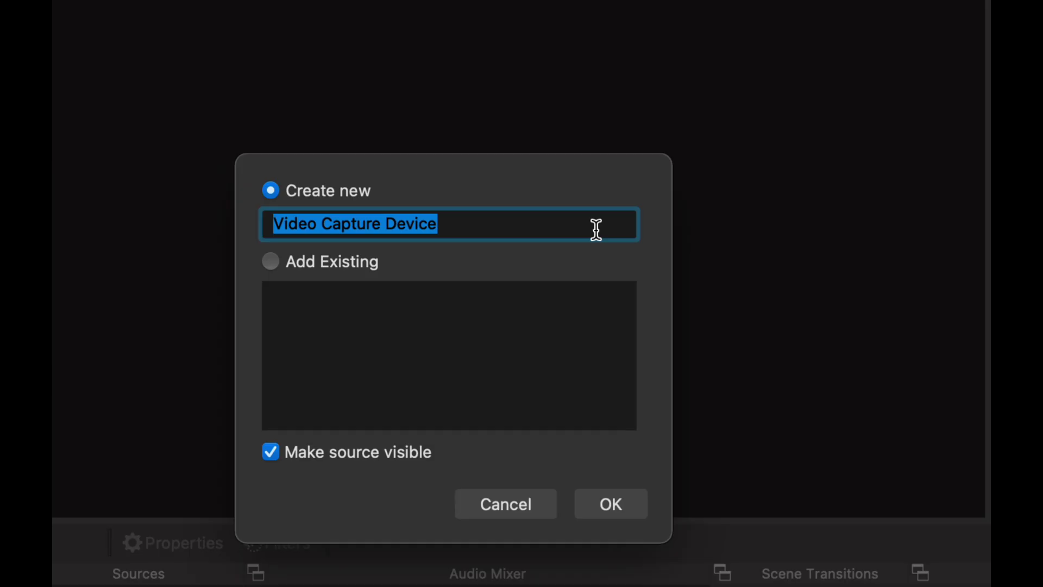
pyautogui.write('Flin')
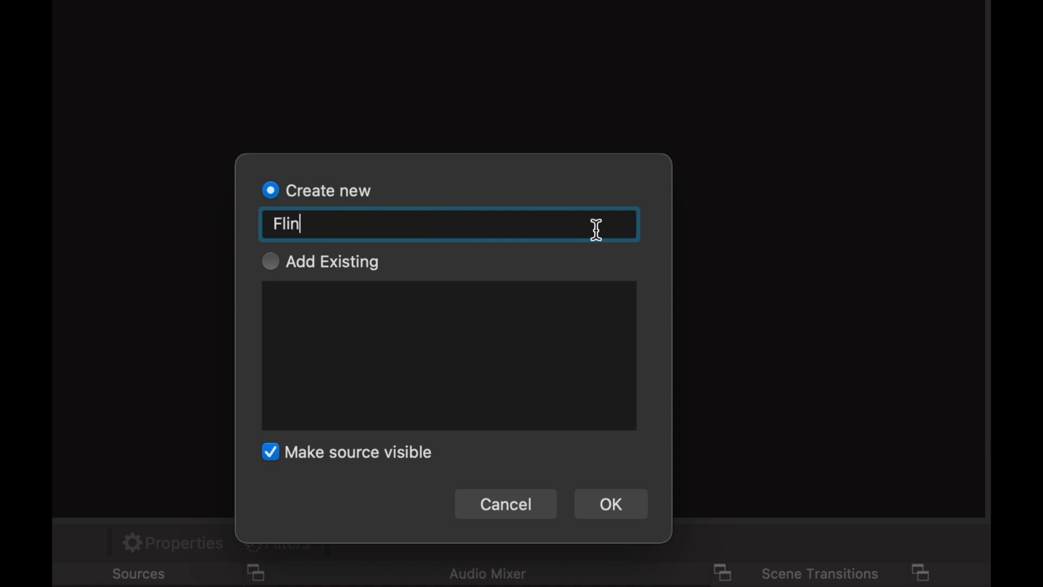
pyautogui.write('t4kpPlus')
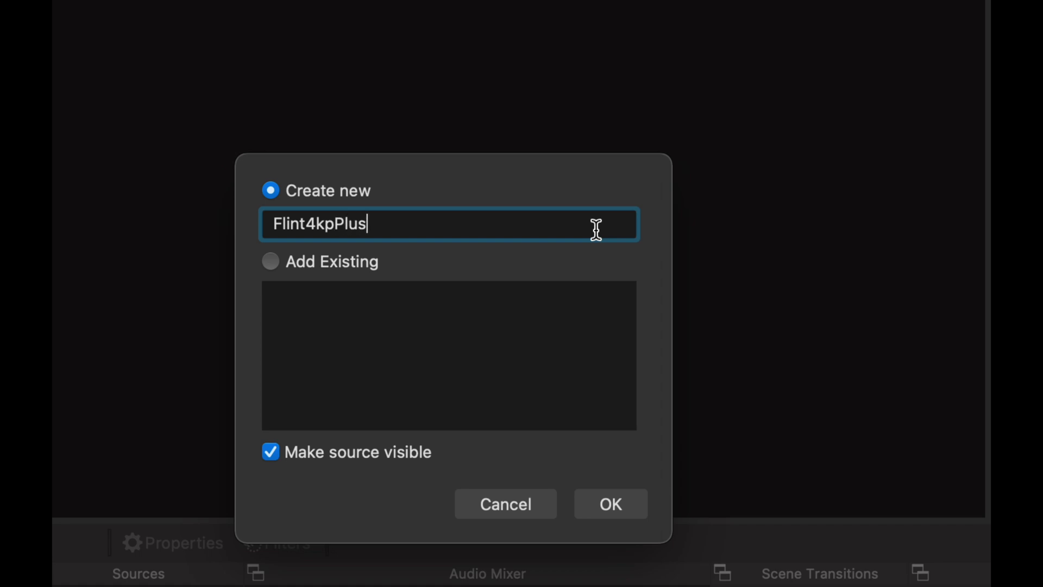
pyautogui.click(608, 495)
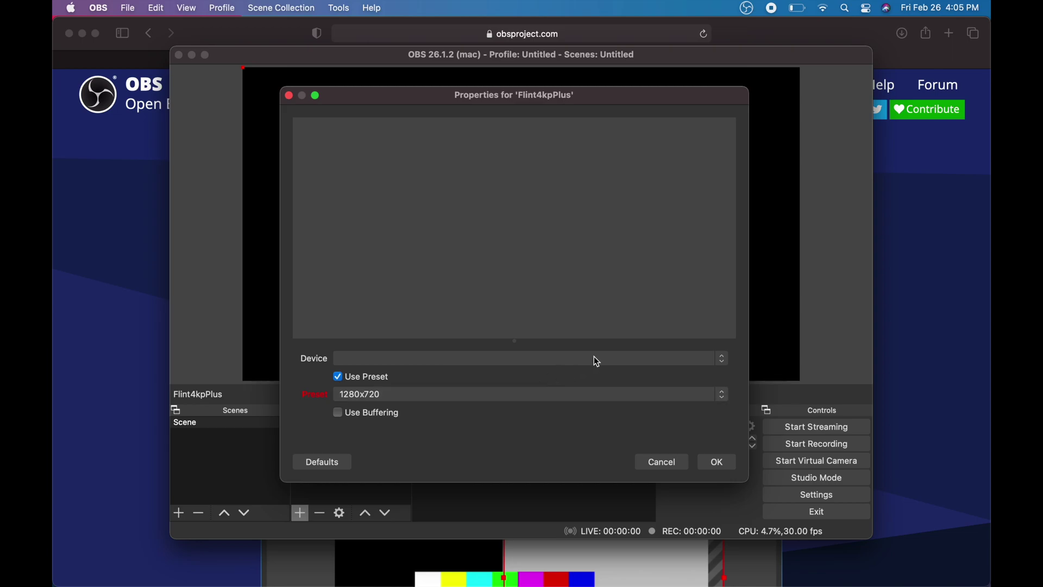
# - Set the Flint4kpPlus device to Live Streaming USB Device, allow camera access, and confirm
pyautogui.click(664, 360)
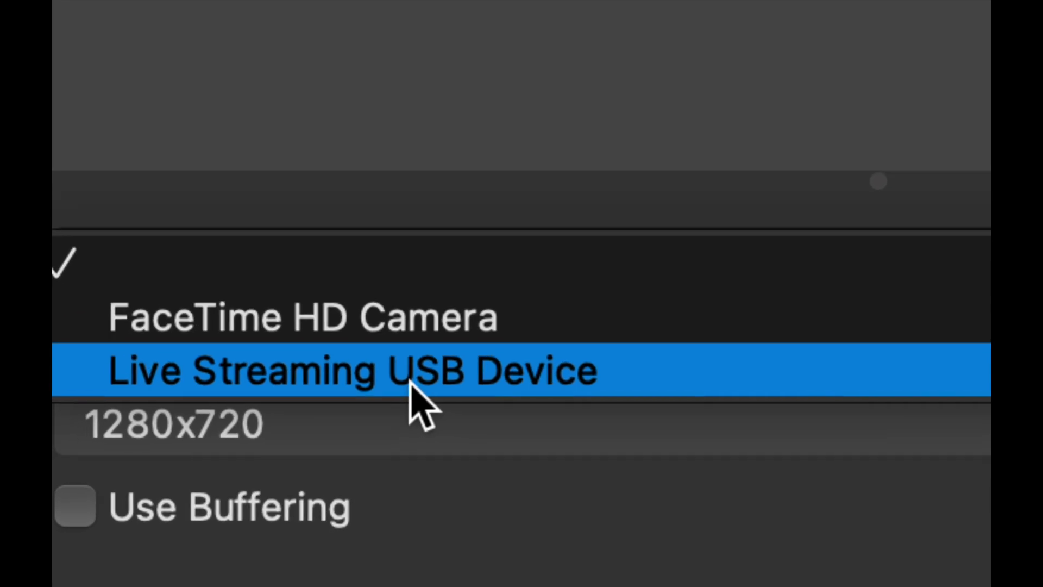
pyautogui.click(356, 367)
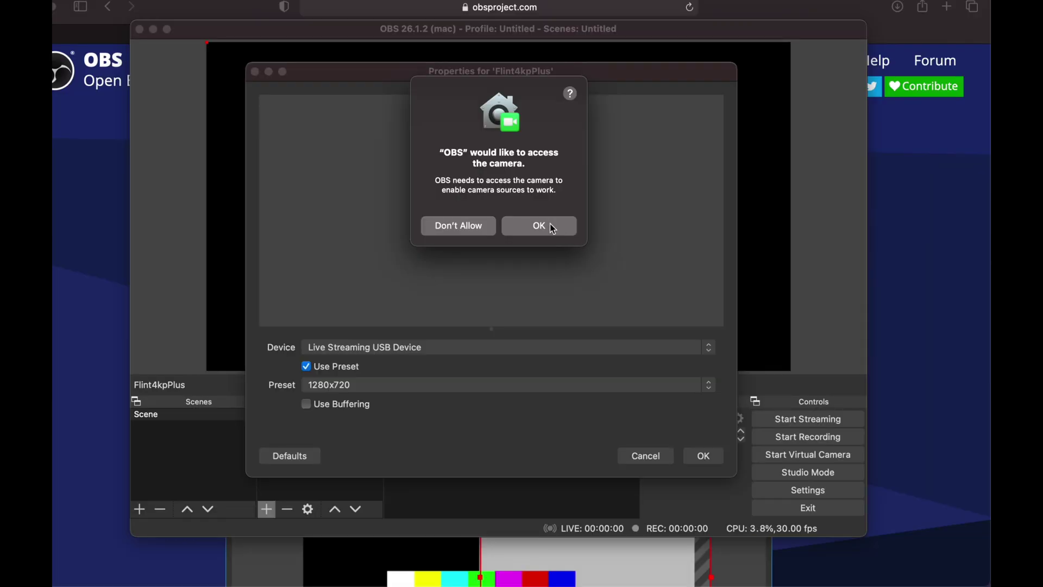
pyautogui.click(553, 228)
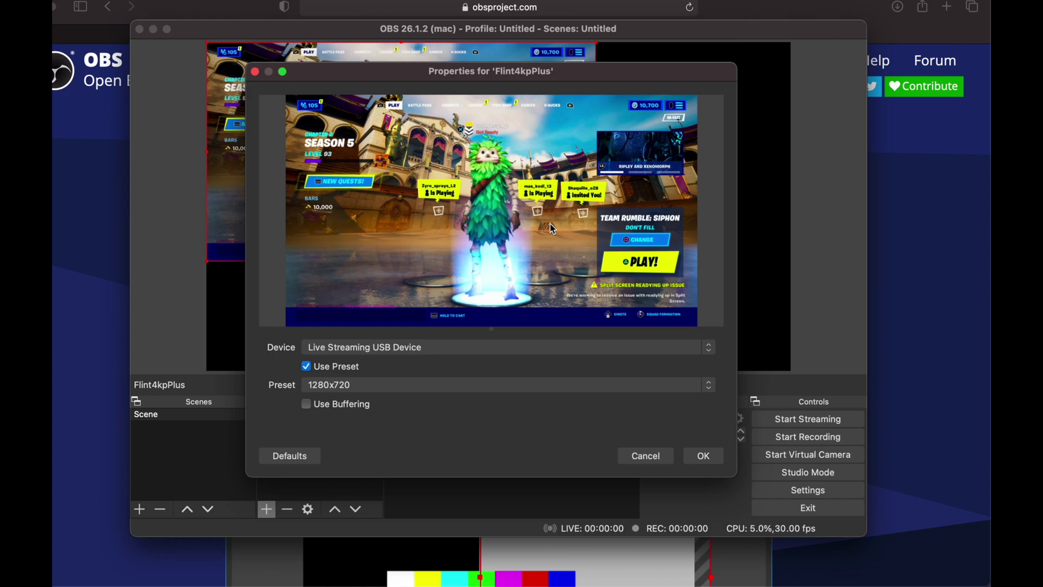
pyautogui.moveTo(462, 73); pyautogui.dragTo(328, 81)
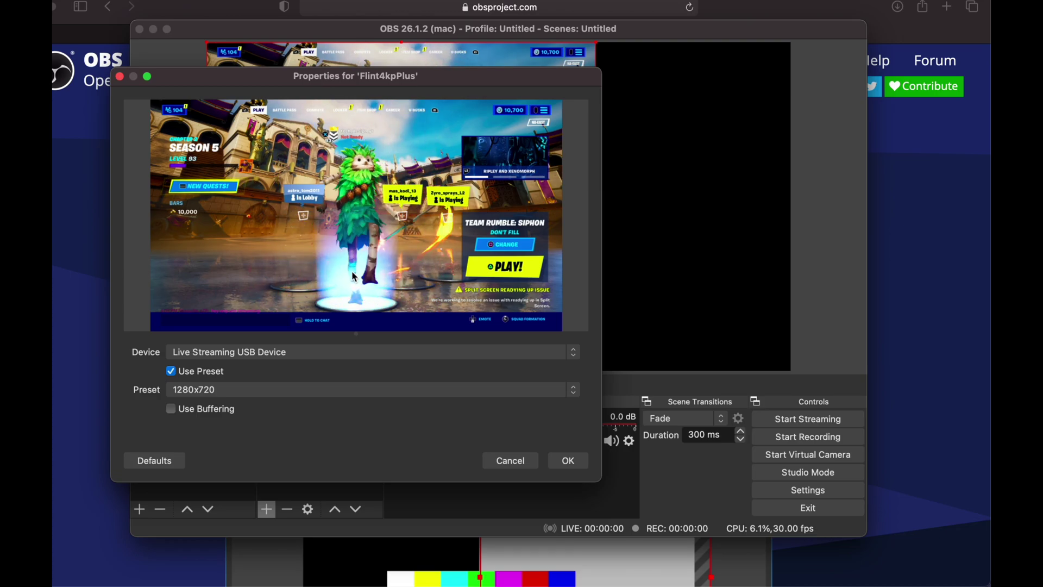
pyautogui.click(568, 461)
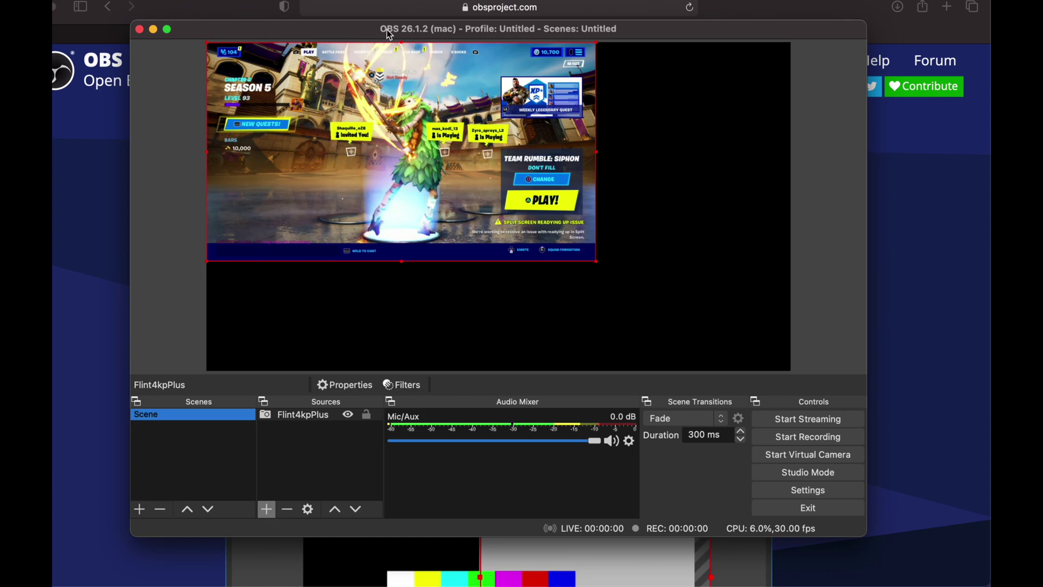
pyautogui.moveTo(387, 29); pyautogui.dragTo(333, 22)
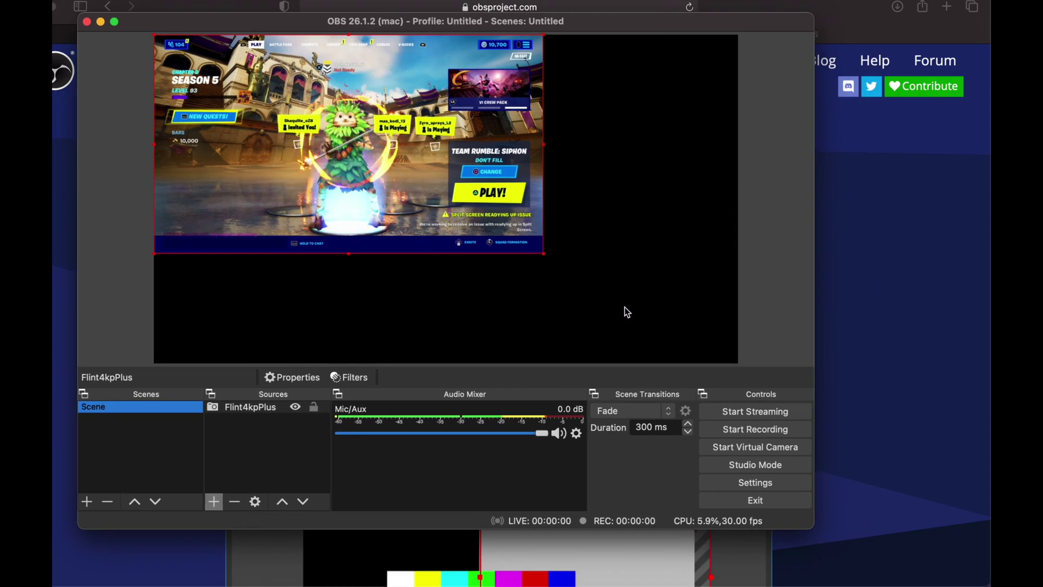